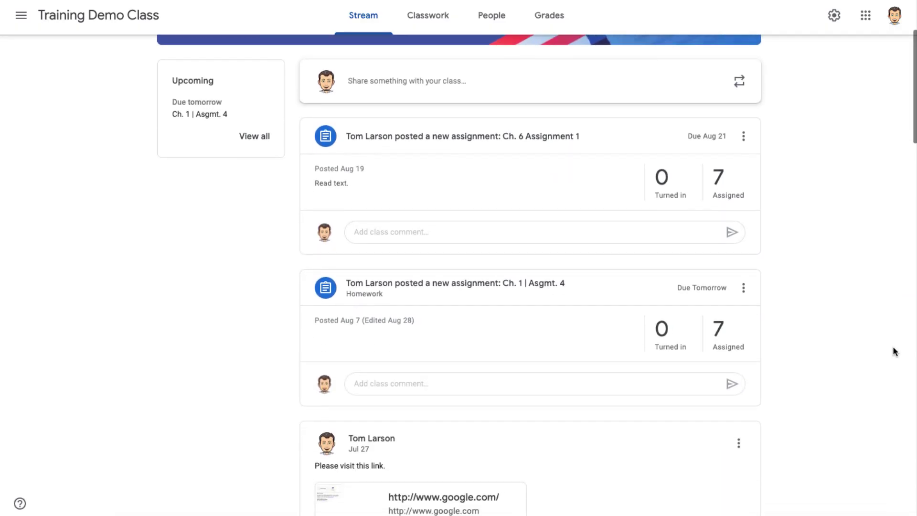
In class settings, set 'Classwork on the stream' to Hide notifications and save
scroll(895, 351, down, 5)
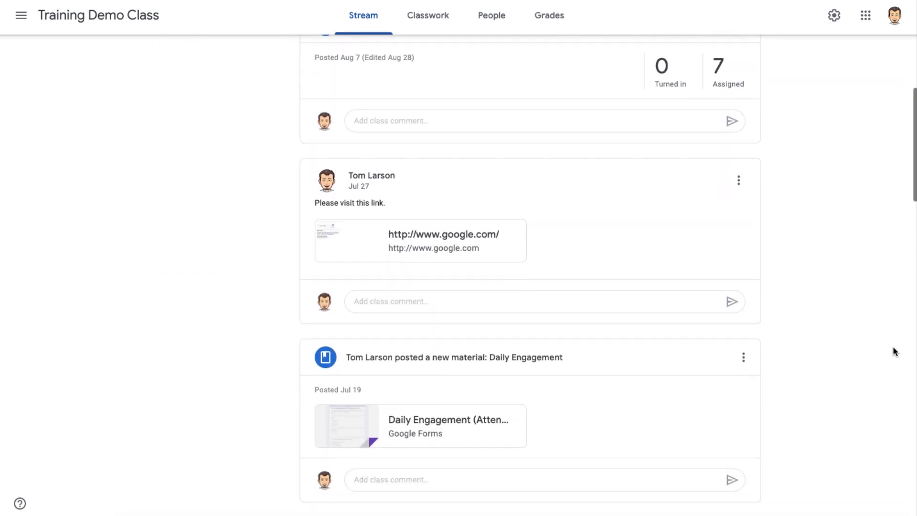
scroll(895, 351, down, 5)
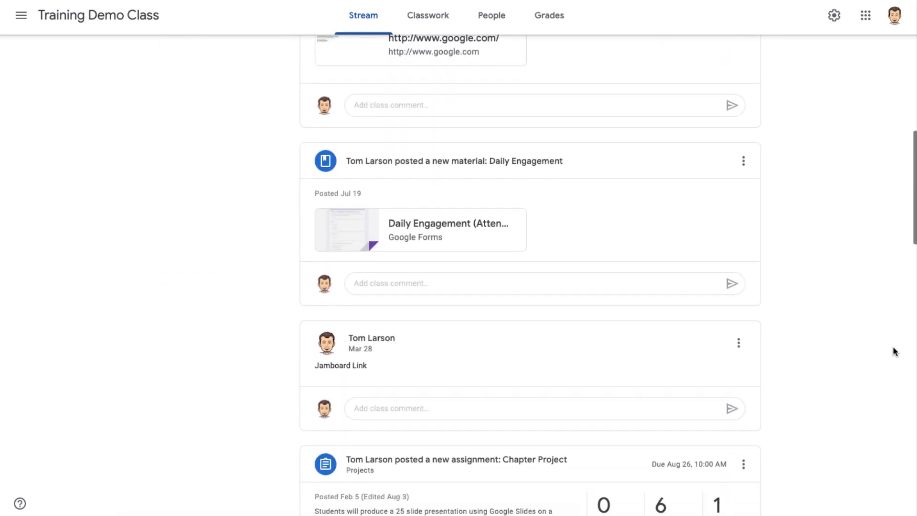
scroll(893, 346, down, 4)
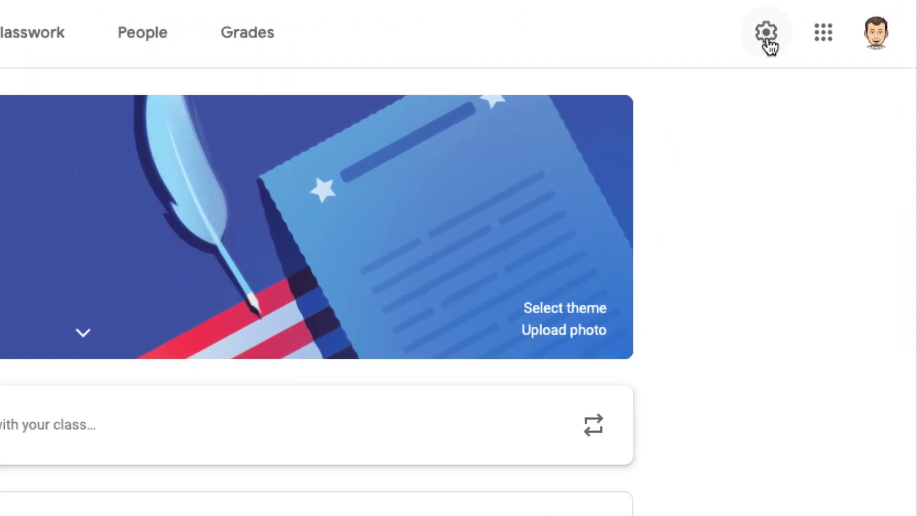
click(767, 33)
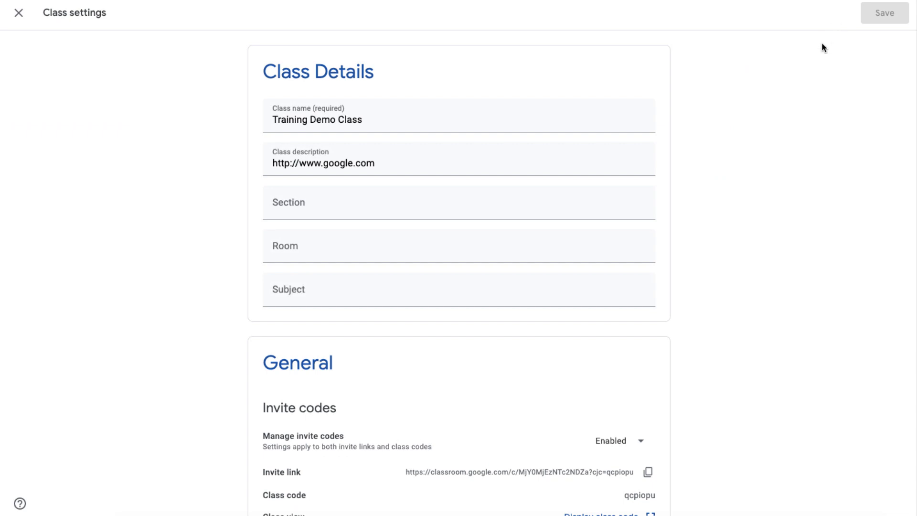
scroll(706, 400, down, 6)
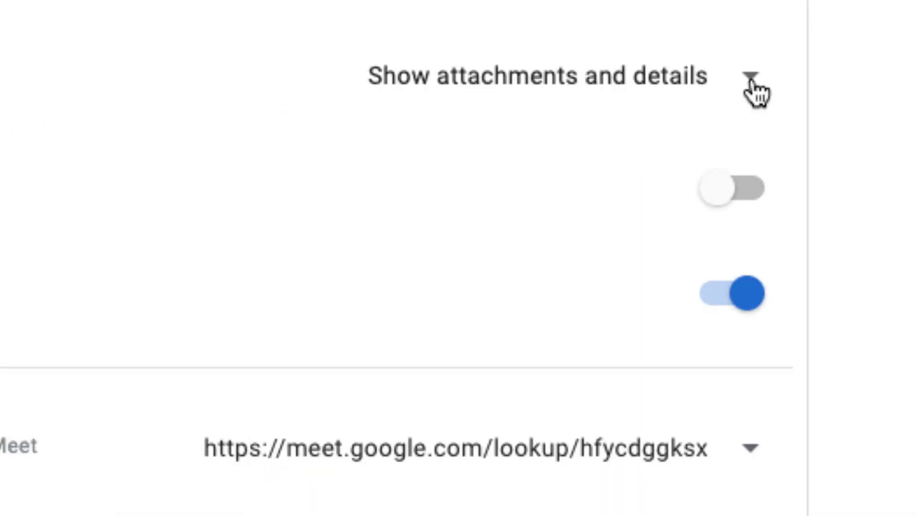
click(751, 76)
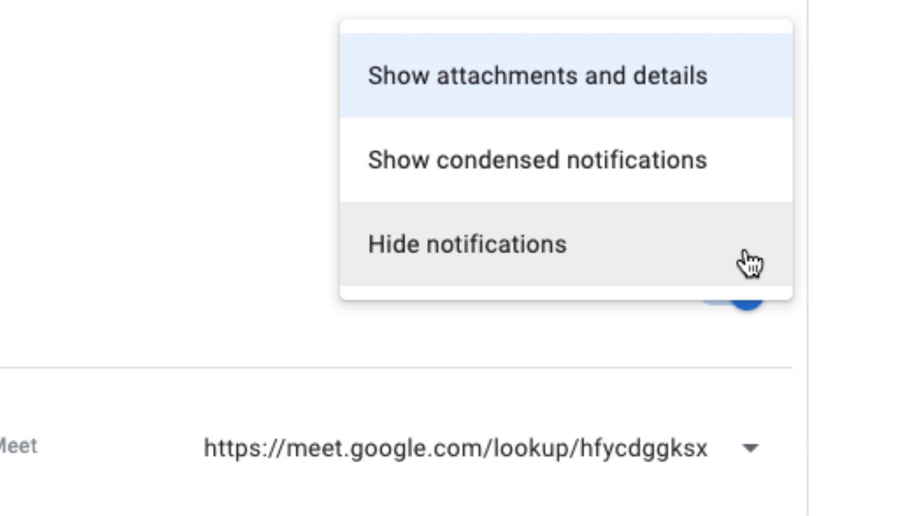
click(750, 263)
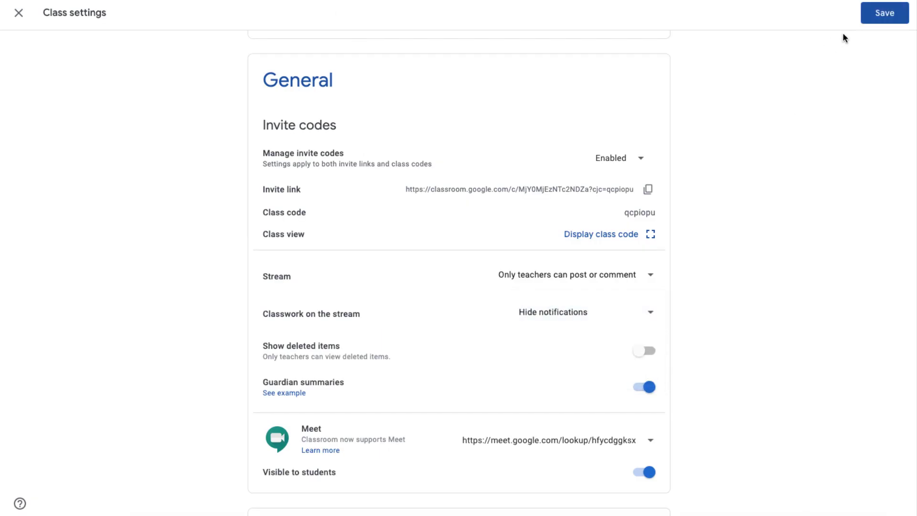
click(864, 21)
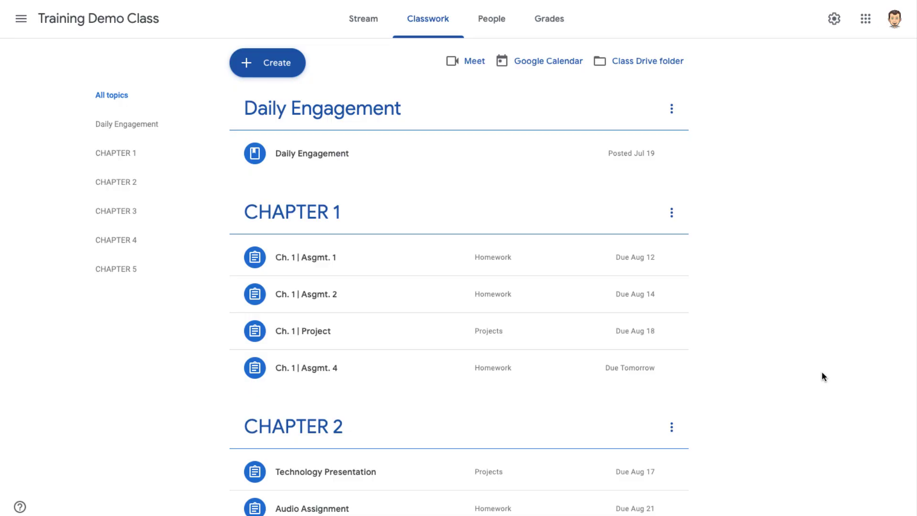
File the assignment under a new CHAPTER 6 topic, then start a new class topic
scroll(823, 376, down, 2)
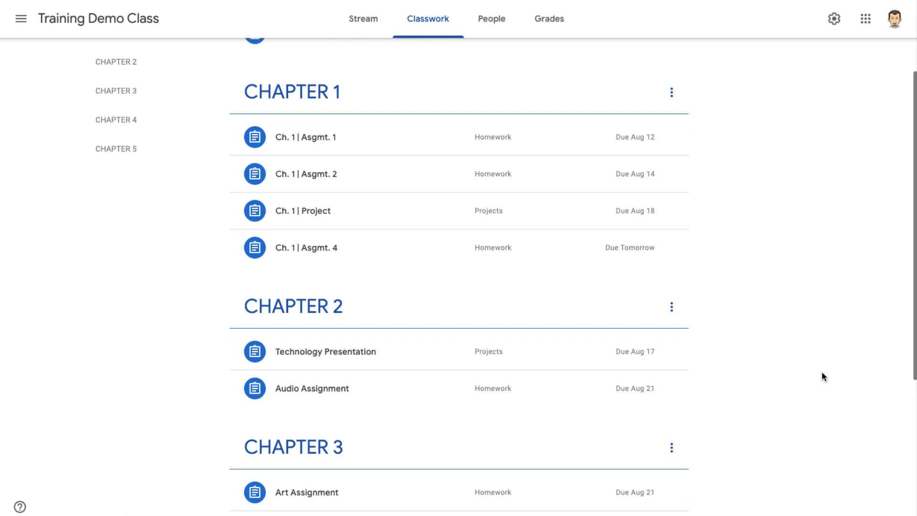
scroll(822, 376, down, 2)
scroll(822, 376, down, 1)
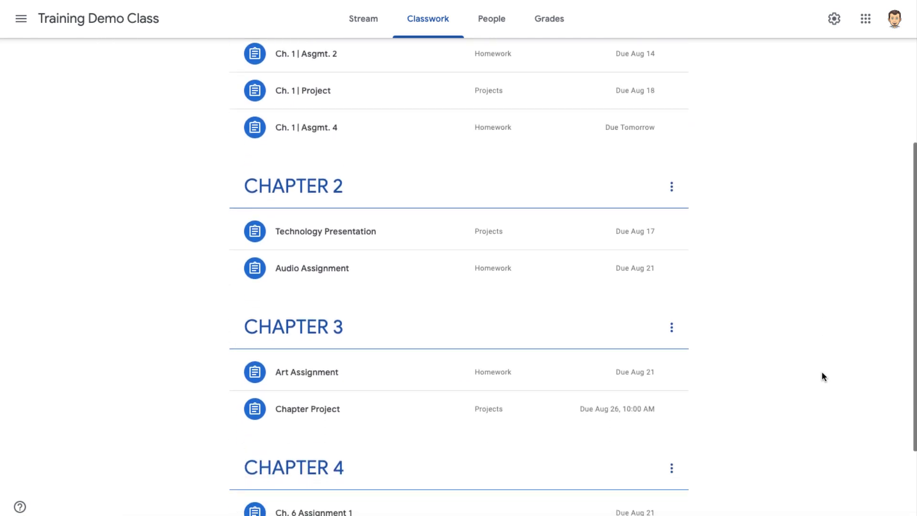
scroll(823, 375, down, 1)
scroll(822, 375, down, 1)
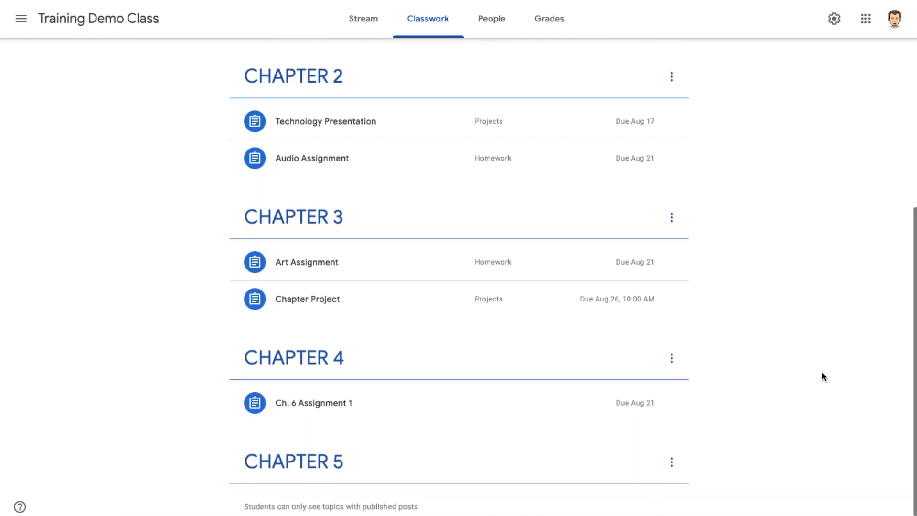
scroll(823, 375, down, 1)
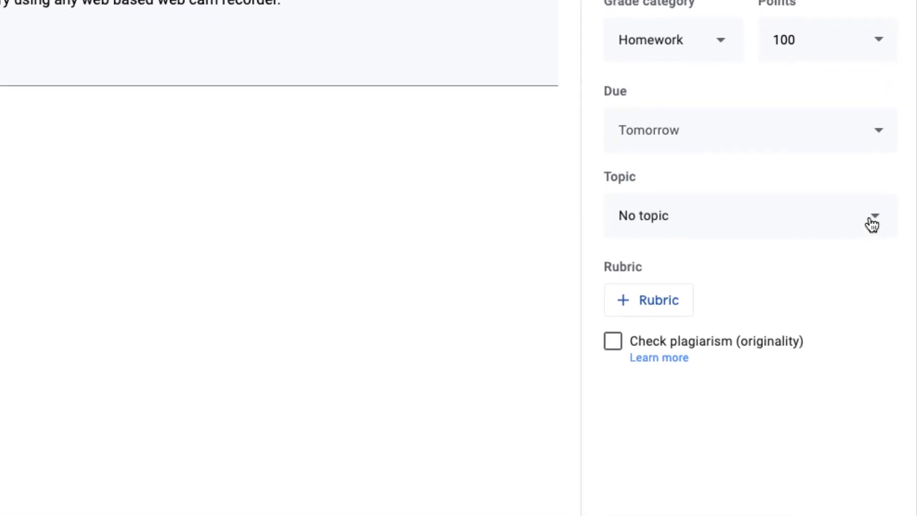
click(880, 241)
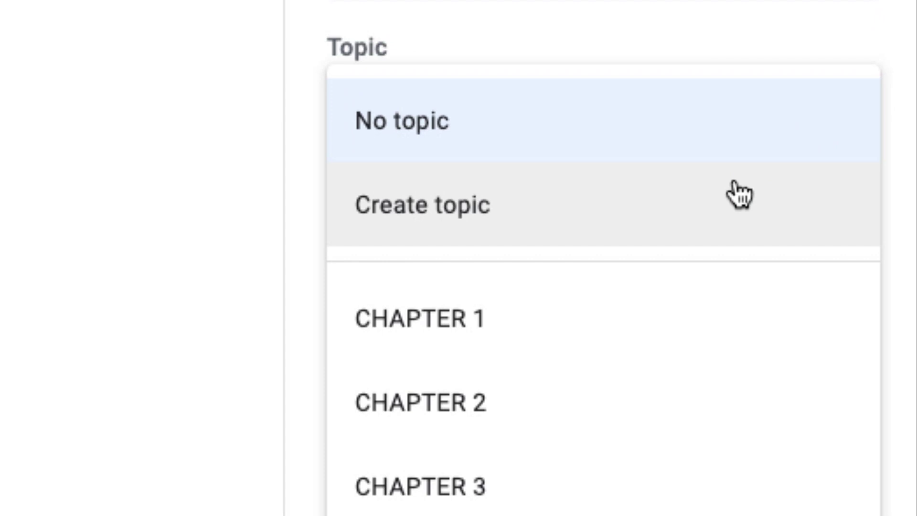
click(715, 208)
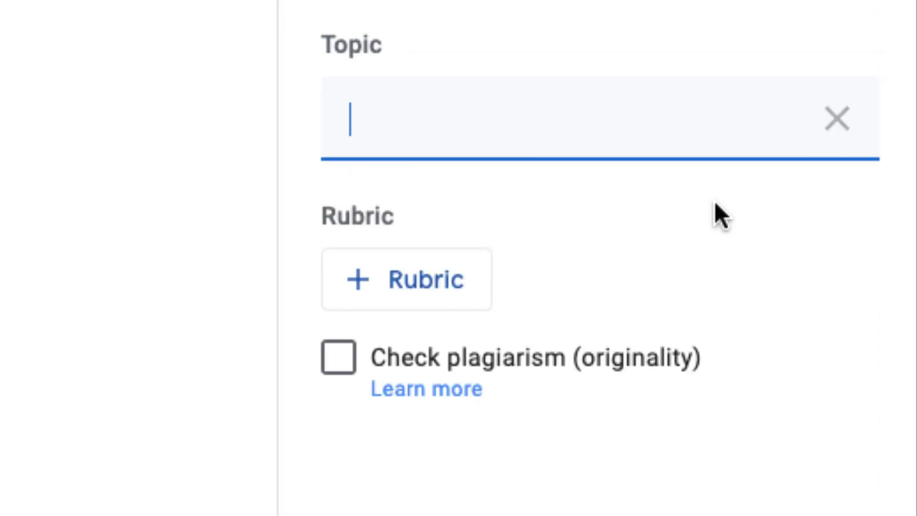
text(CHAPTER 6)
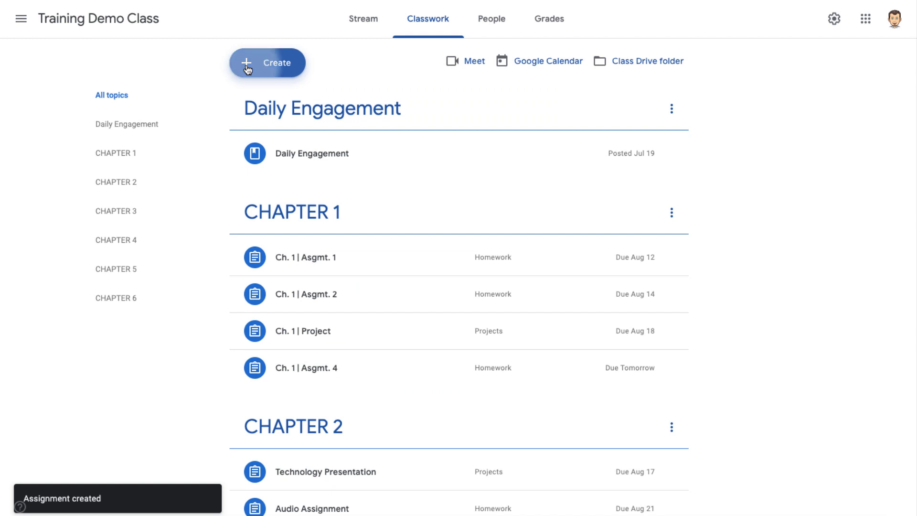
click(247, 67)
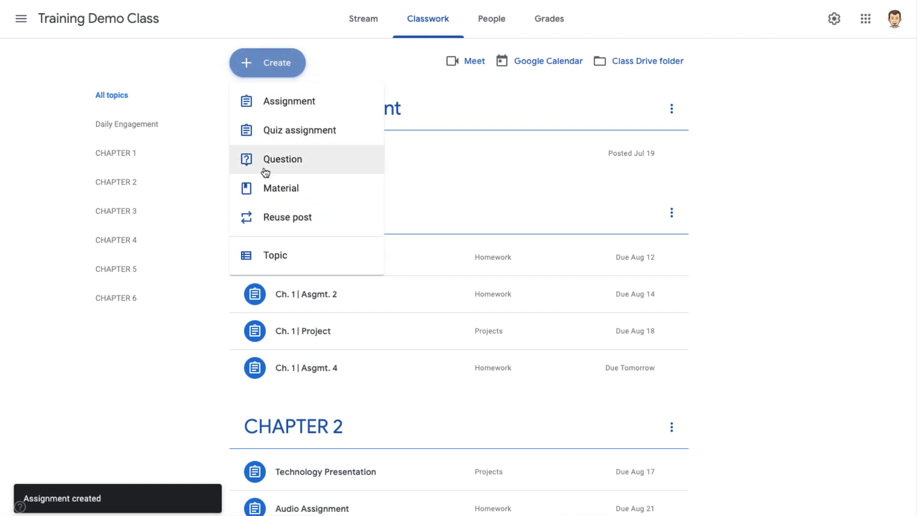
click(332, 255)
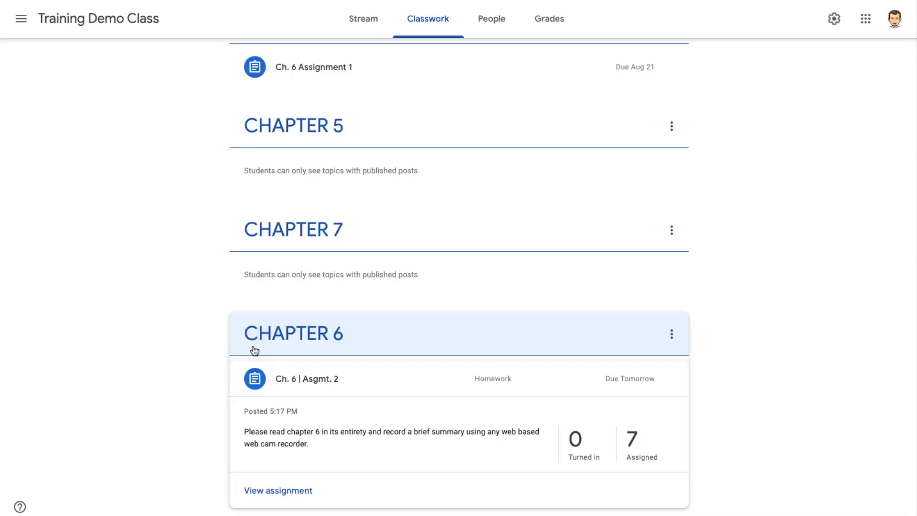
Drag the CHAPTER 6 topic higher in the Classwork topic list
drag(253, 351, 337, 316)
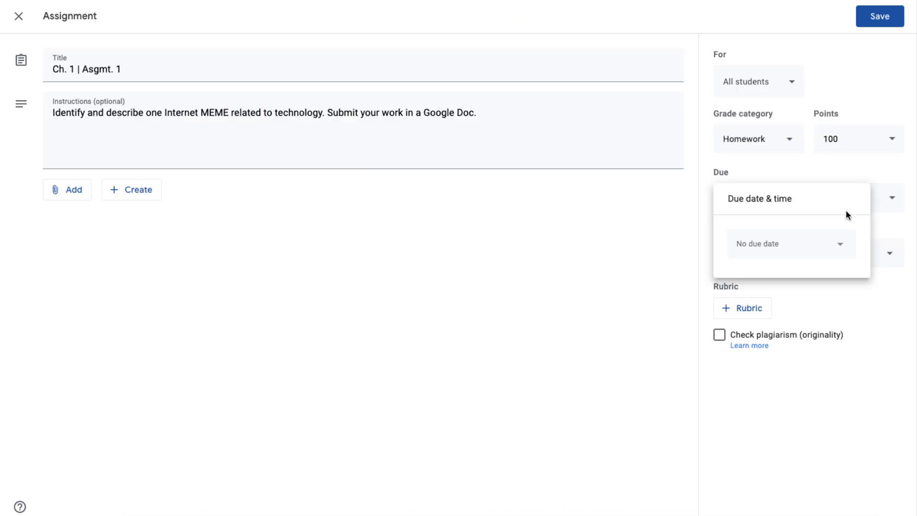
Set Ch. 1 | Asgmt. 1's due date to Tuesday, Sep 1, 2020 and save
click(835, 248)
click(779, 221)
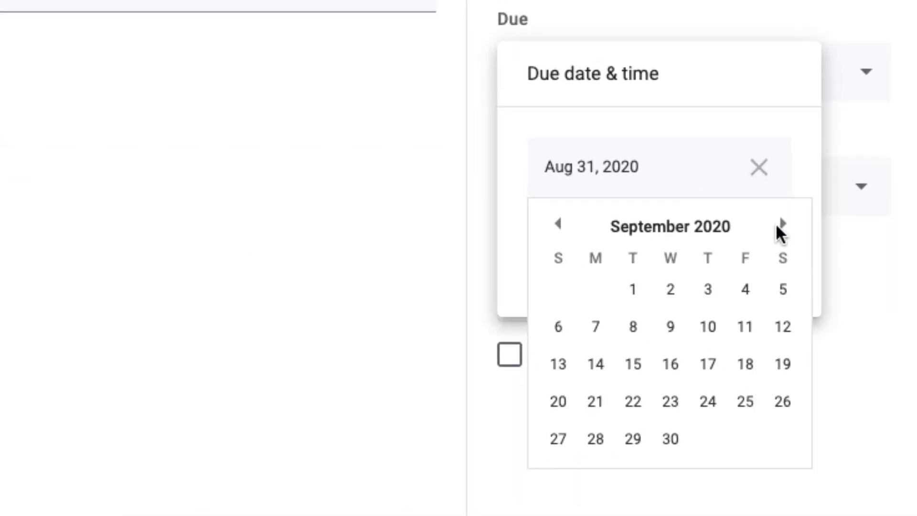
click(633, 289)
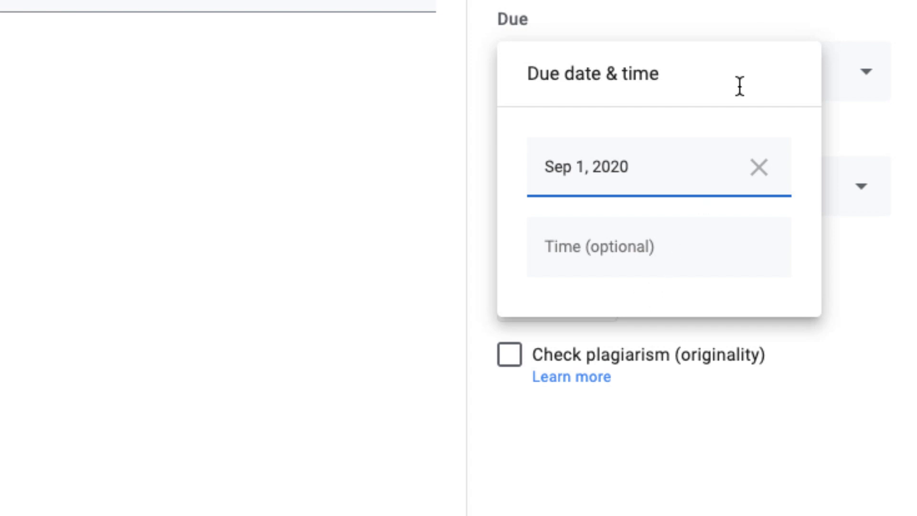
click(884, 17)
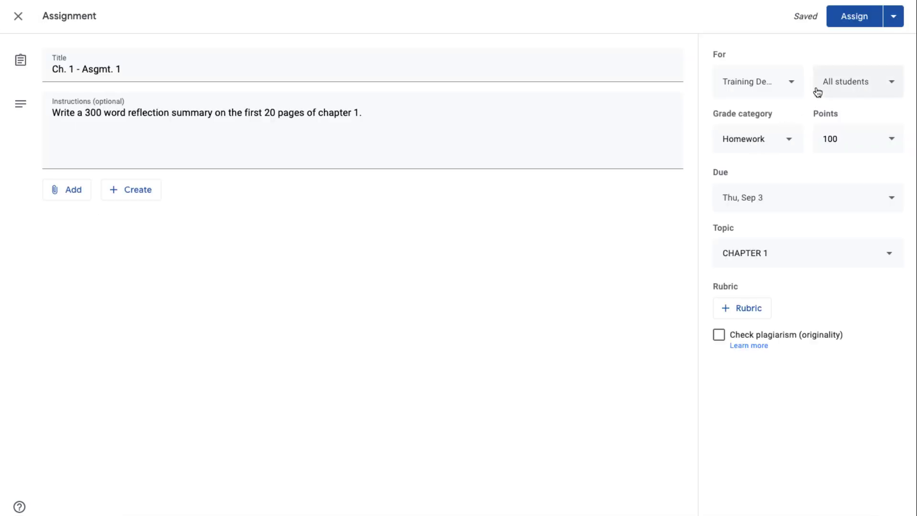
Choose to schedule the assignment and advance the posting-date calendar to September 2020
click(865, 52)
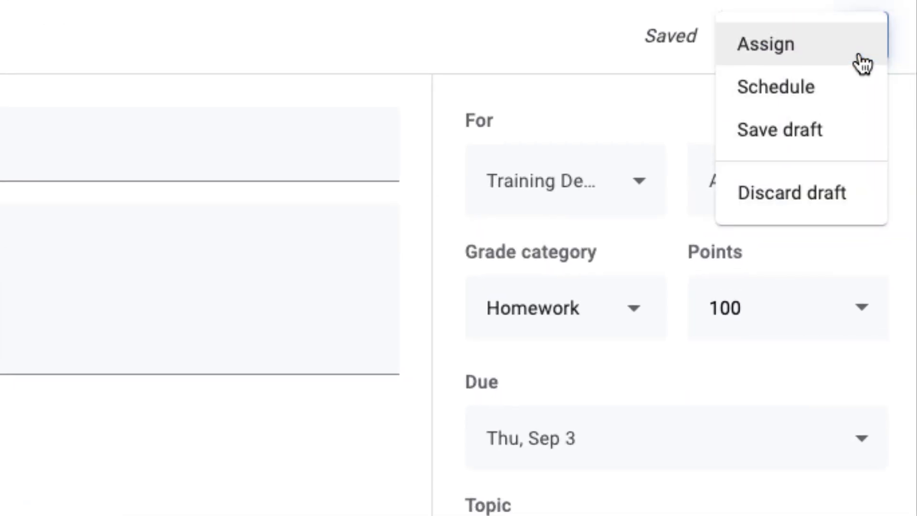
click(853, 99)
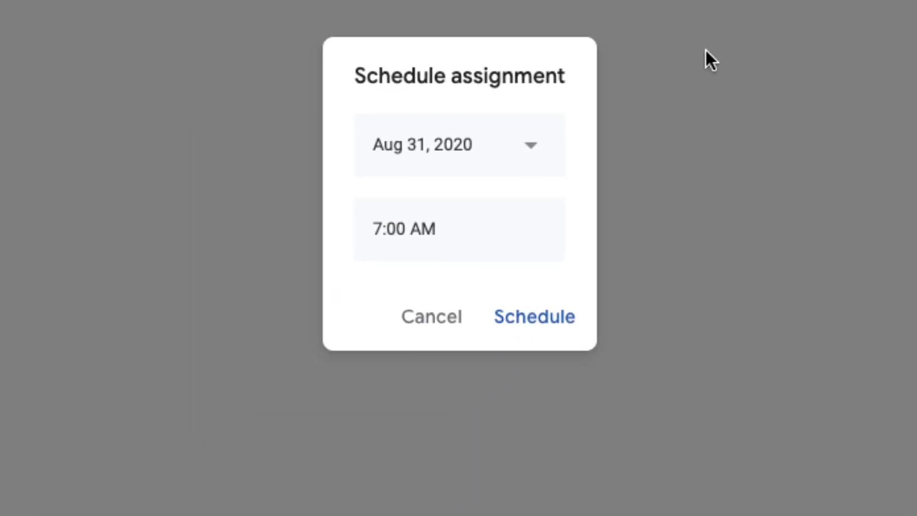
click(529, 151)
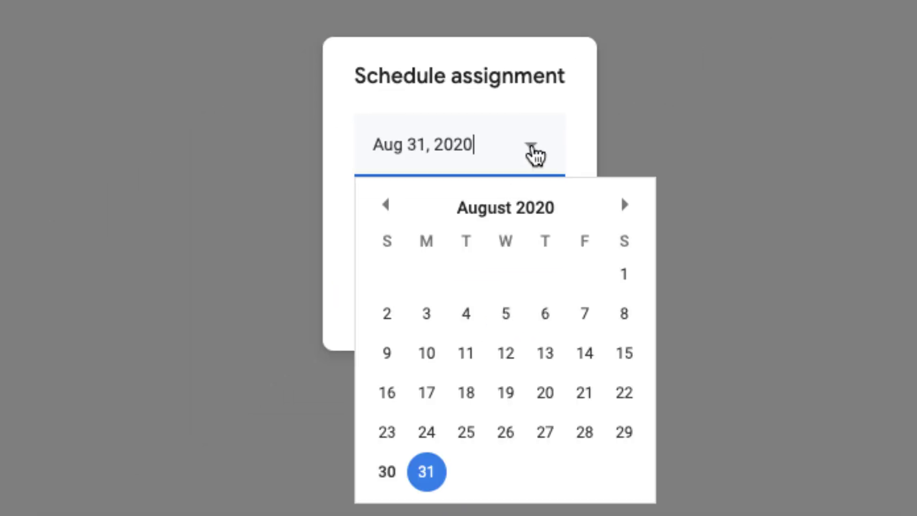
click(624, 204)
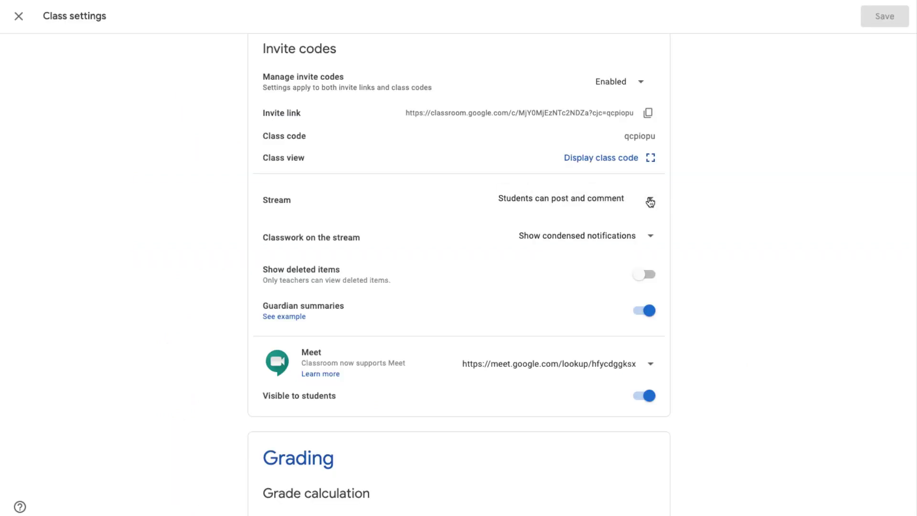
Set the Stream permission to 'Only teachers can post or comment'
click(650, 202)
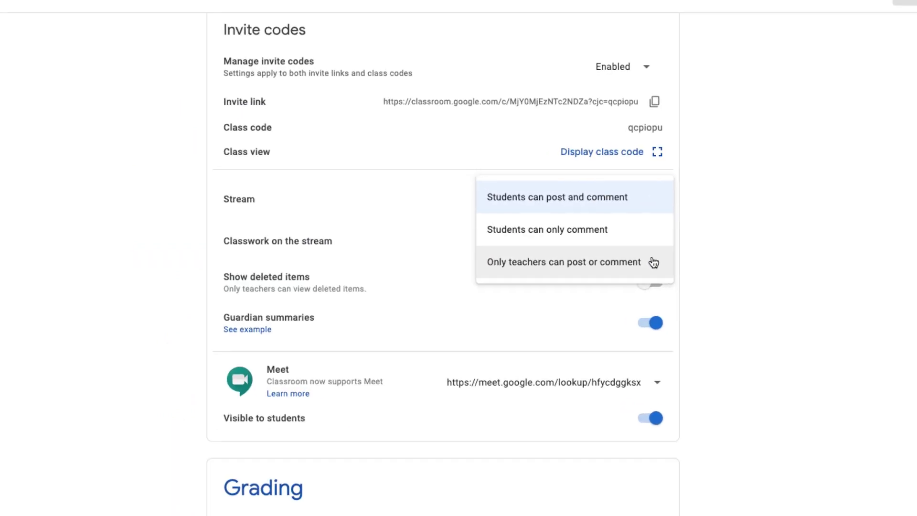
click(653, 262)
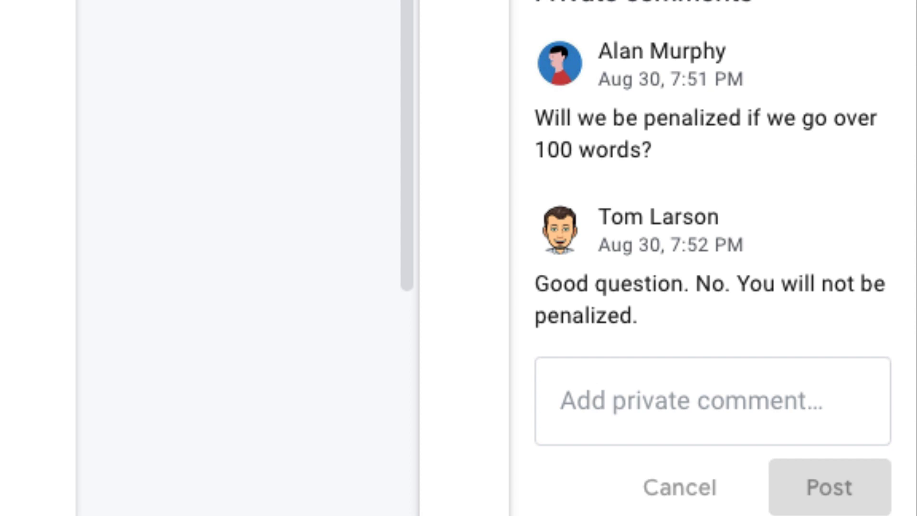
Post the private reply 'Good question. No. You will not be penalized.'
text(Good question.)
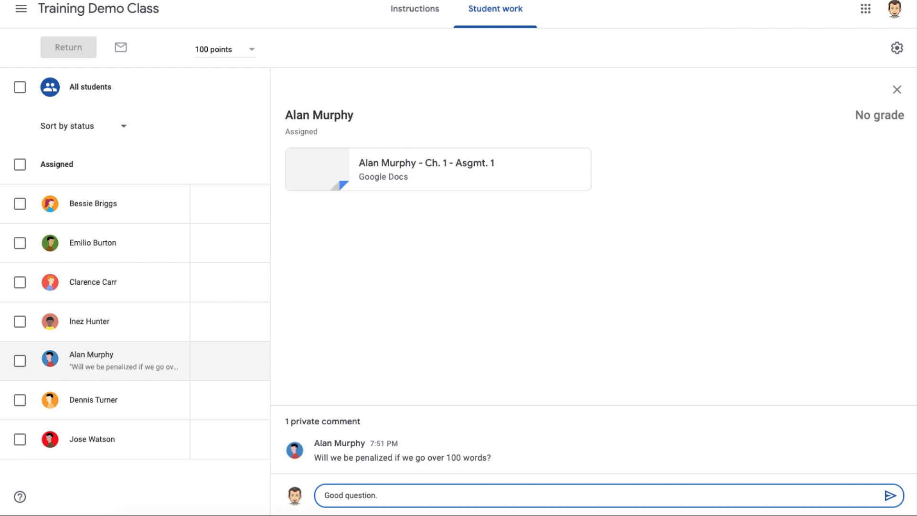
text( No. You will not be p)
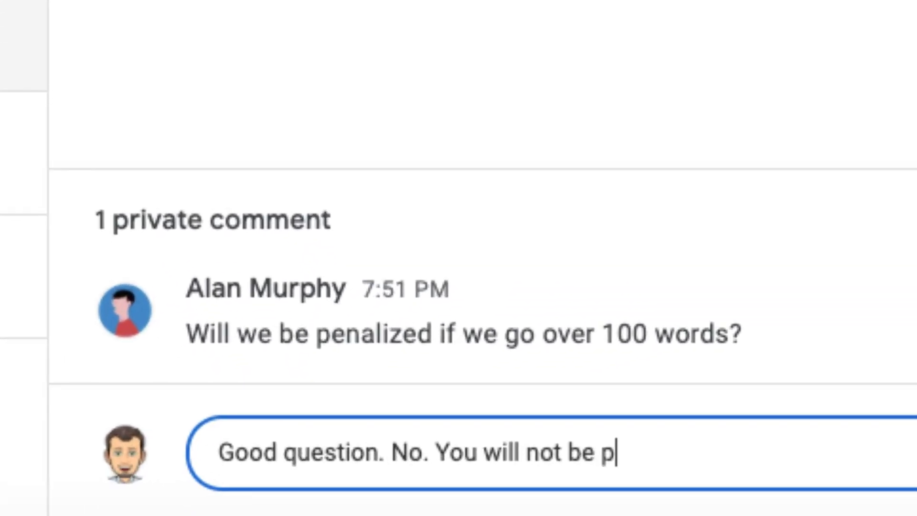
text(enalized.)
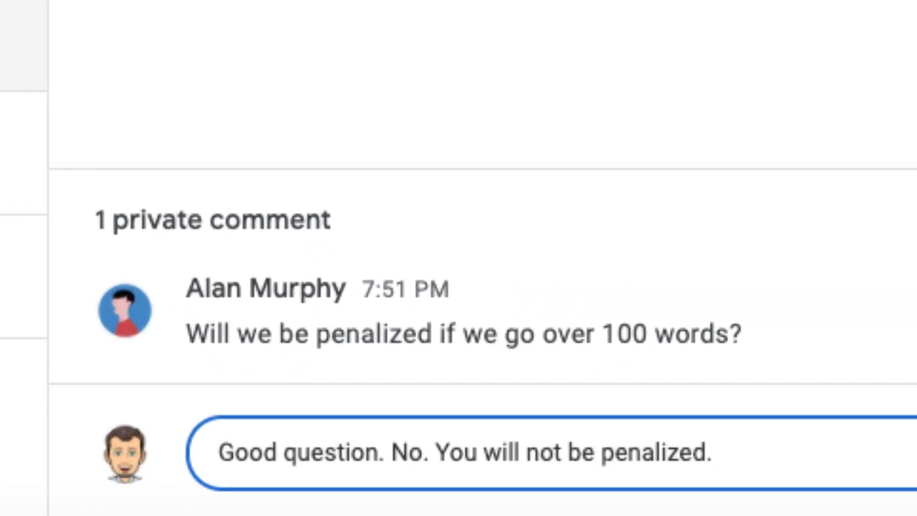
key(Return)
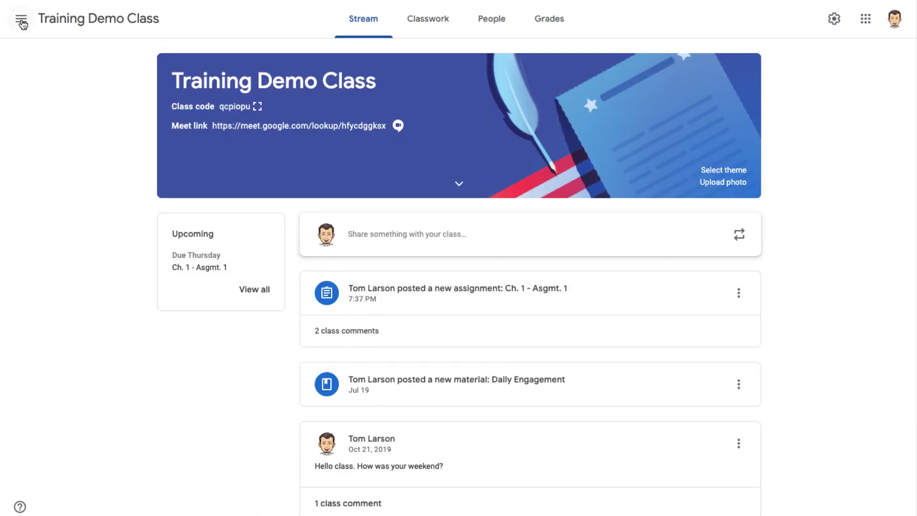
Go to Settings from the main menu to view the notification settings
click(21, 21)
click(118, 264)
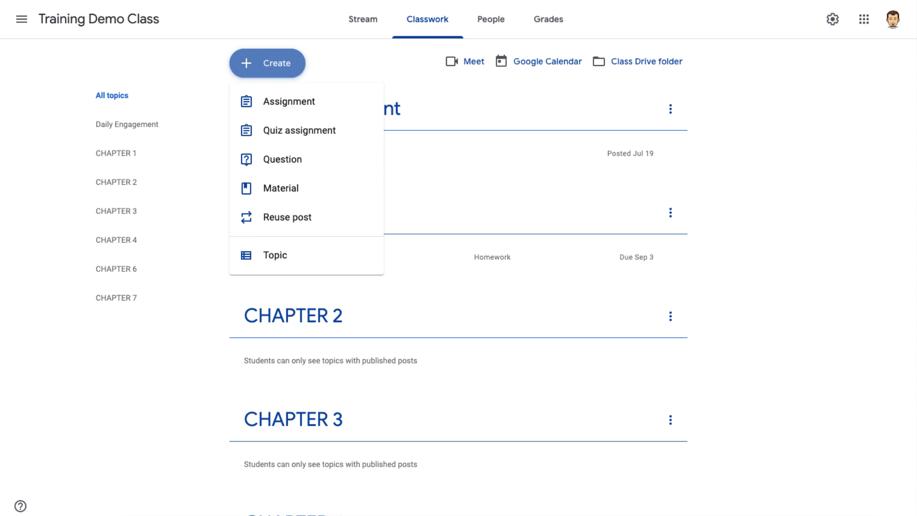
click(721, 207)
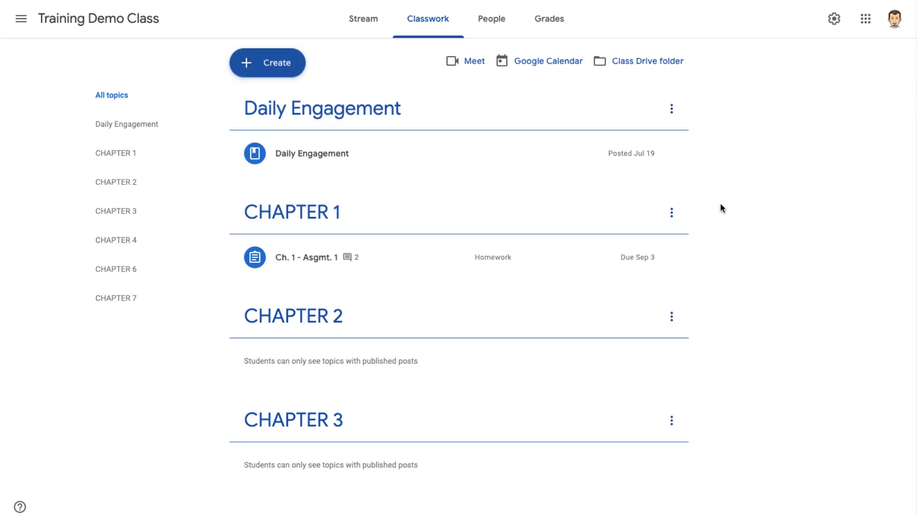
click(266, 66)
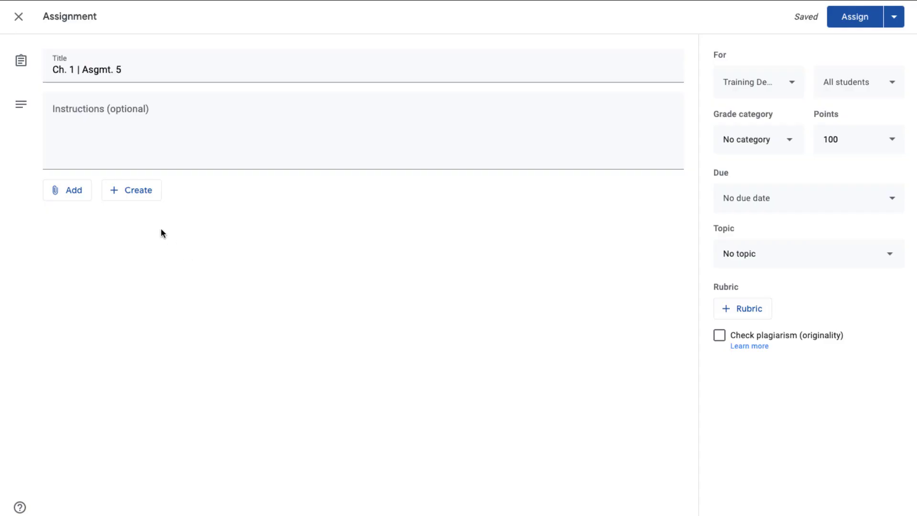
Attach a new Google Slides file to Ch. 1 | Asgmt. 5 and scroll through the Lesson plan doc
click(125, 200)
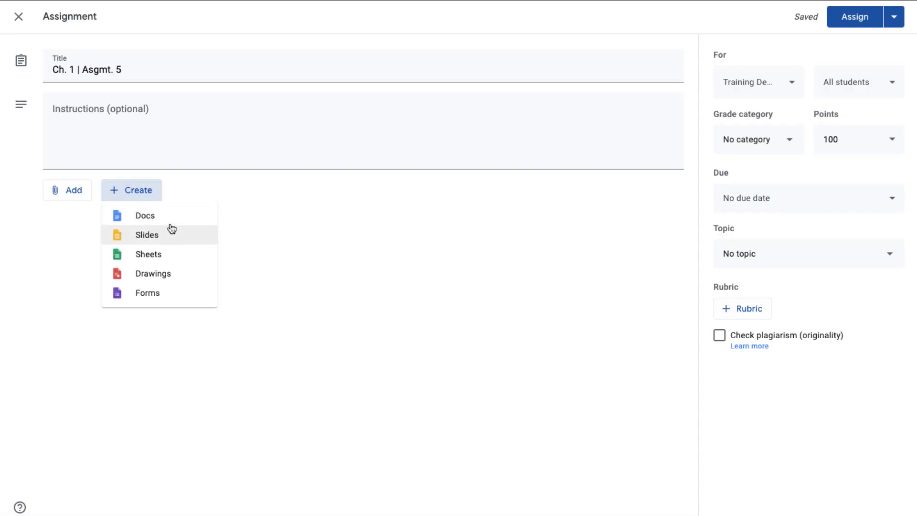
click(191, 240)
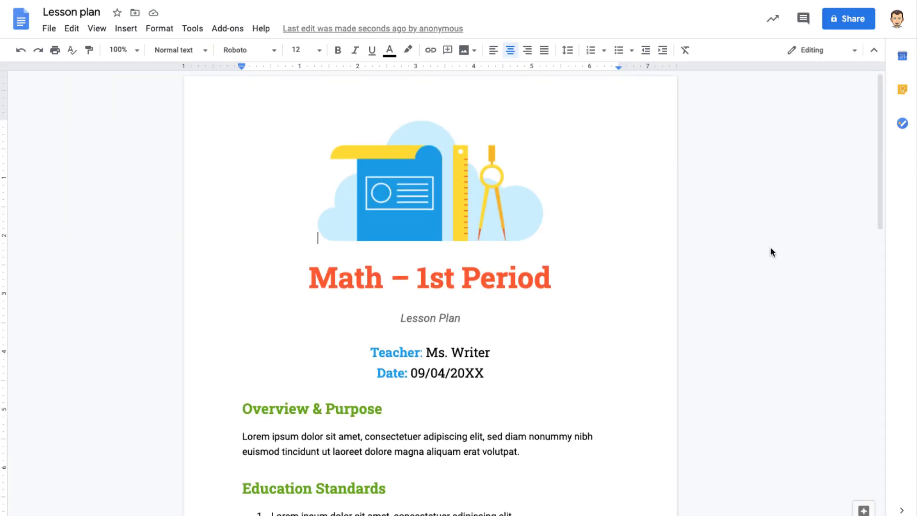
scroll(770, 247, down, 6)
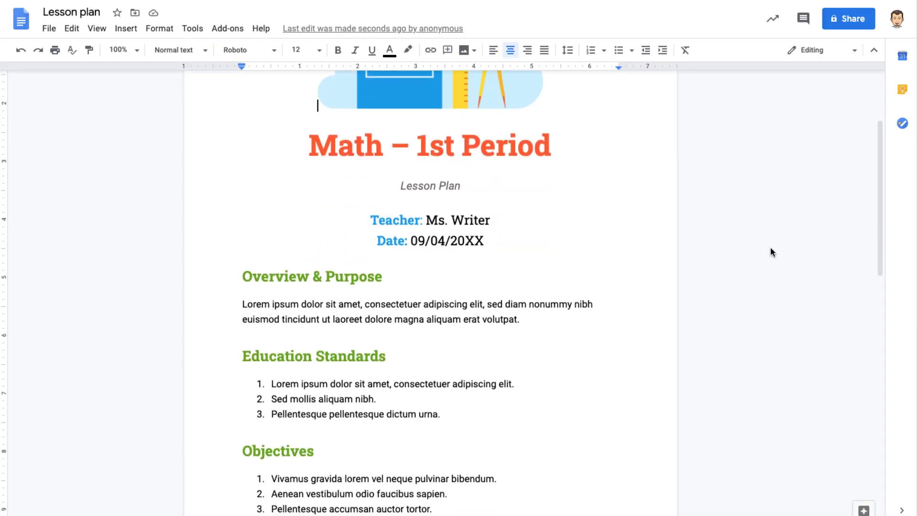
scroll(771, 247, down, 6)
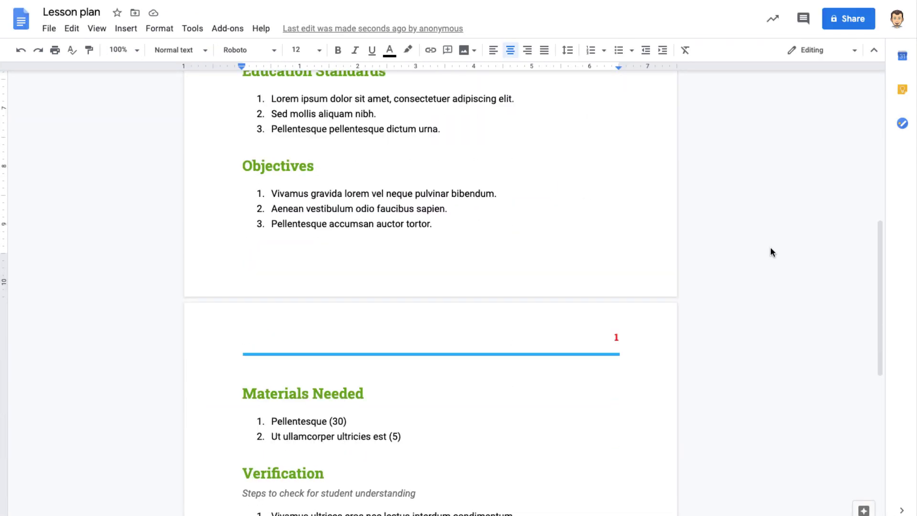
scroll(770, 247, down, 4)
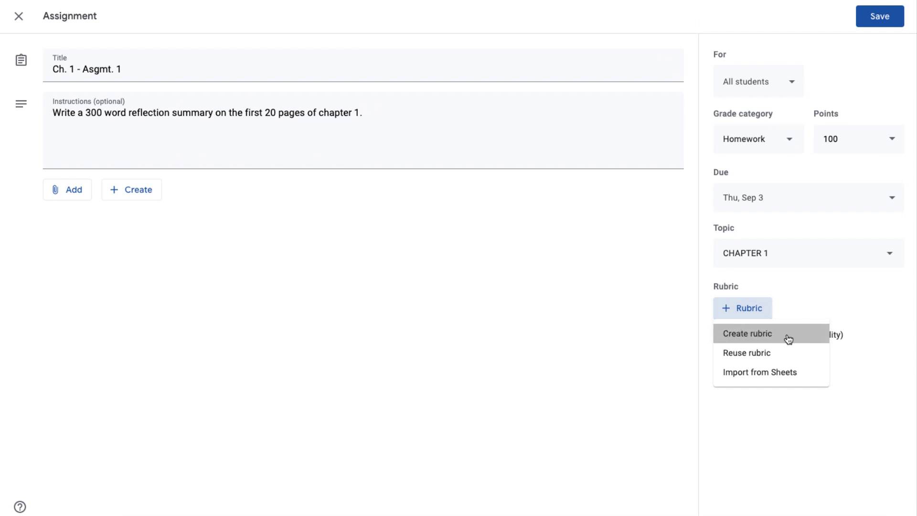
Start a new rubric and add 'are expertly followed.' to the Excellent level description
click(789, 339)
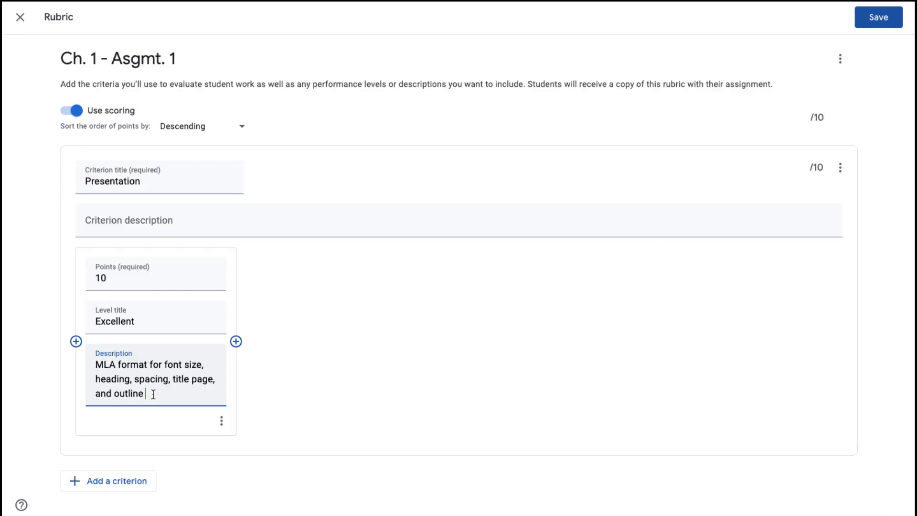
text(are expertly followed.)
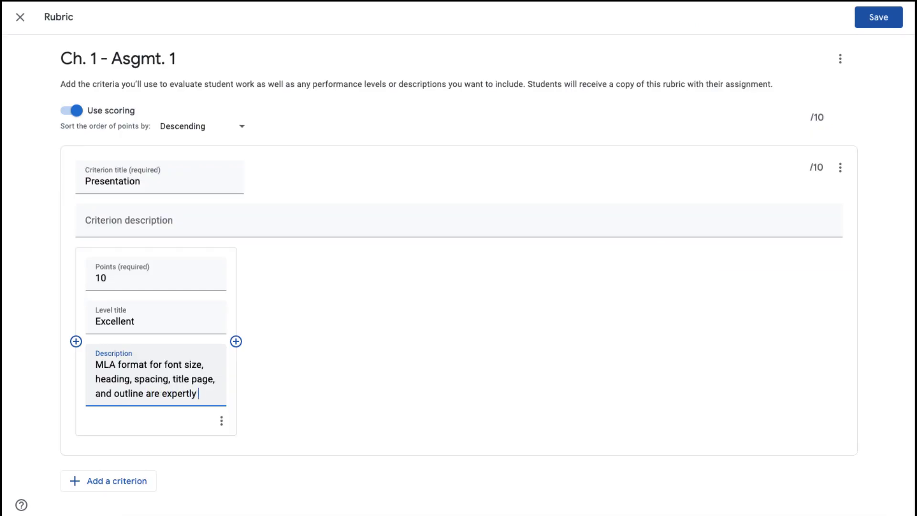